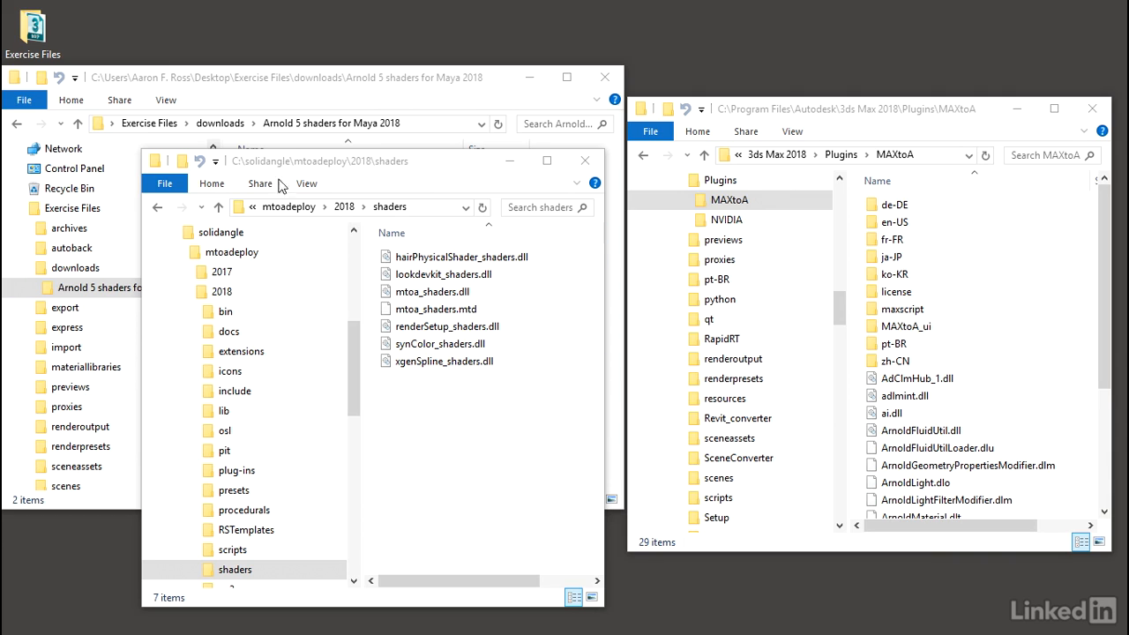
# Copy mtoa_shaders.dll and mtoa_shaders.mtd from the downloads folder Arnold 5 shaders for Maya 2018
pyautogui.click(253, 167)
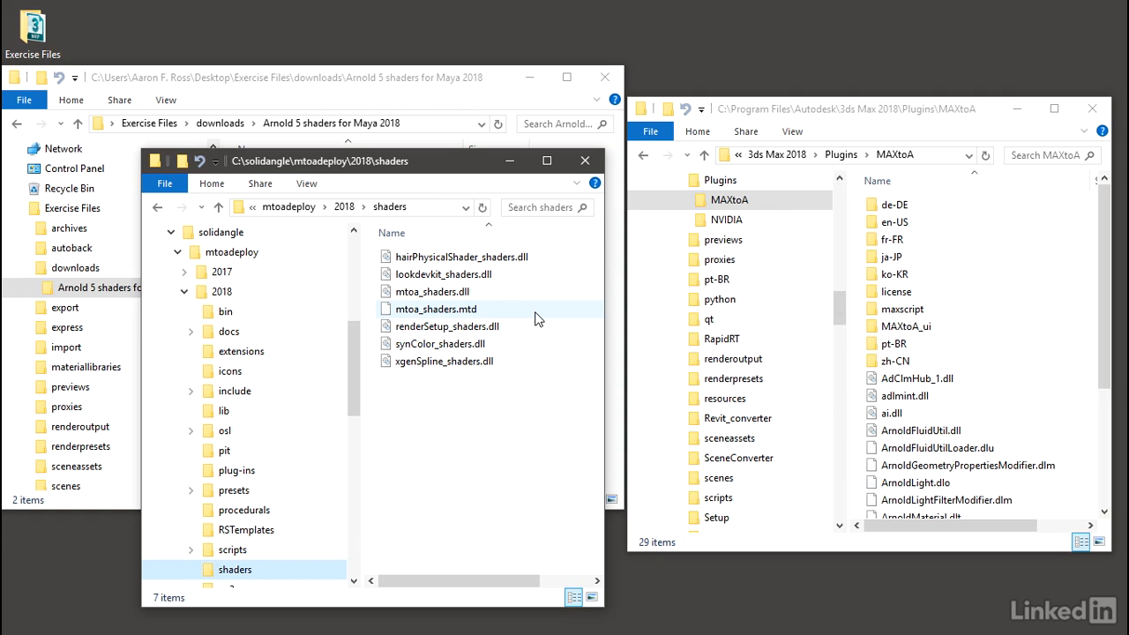
pyautogui.click(400, 87)
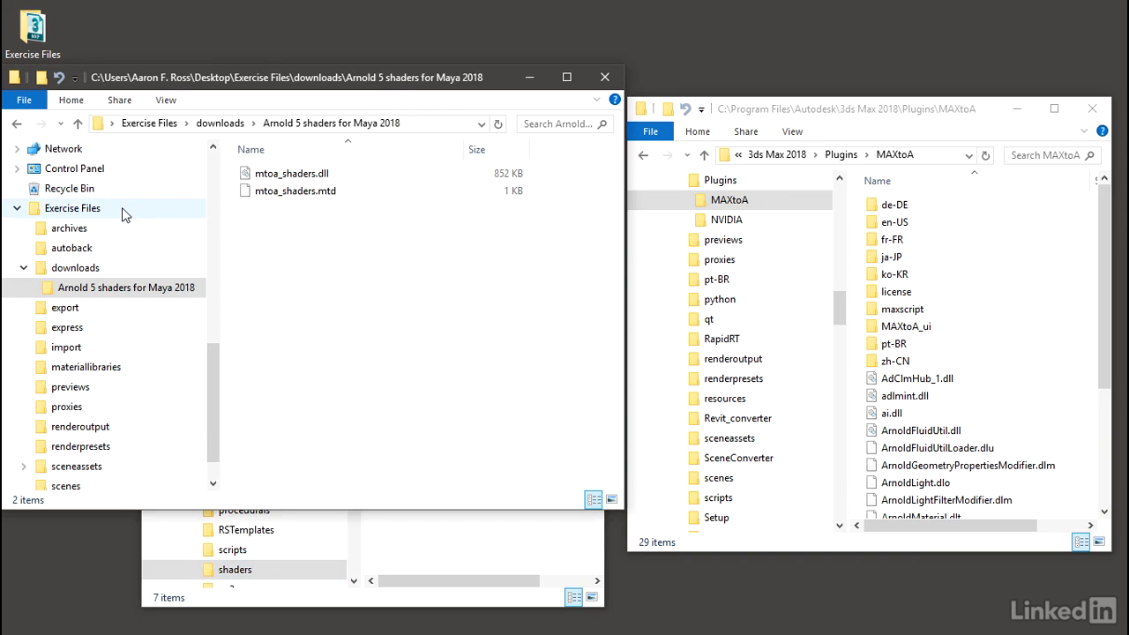
pyautogui.click(166, 291)
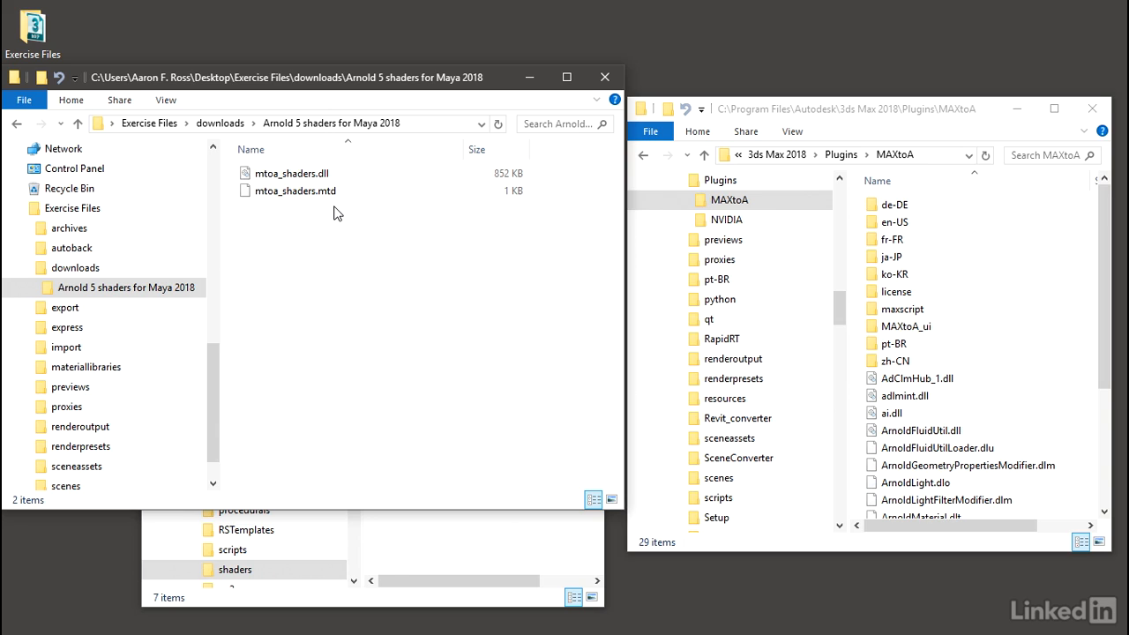
pyautogui.moveTo(335, 212); pyautogui.dragTo(316, 173)
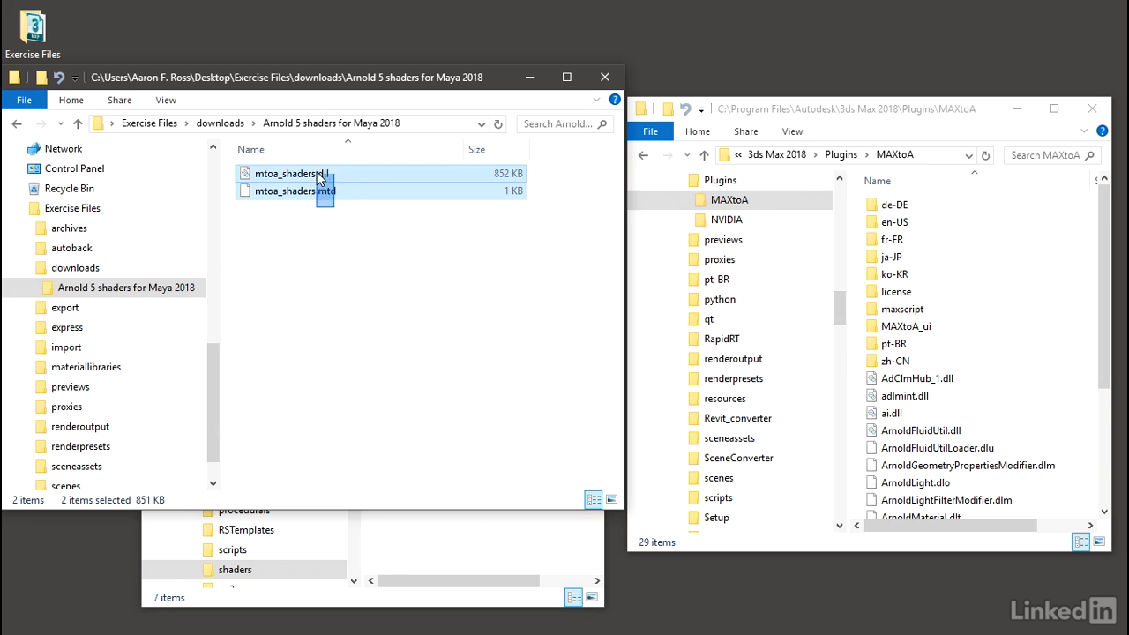
pyautogui.rightClick(340, 171)
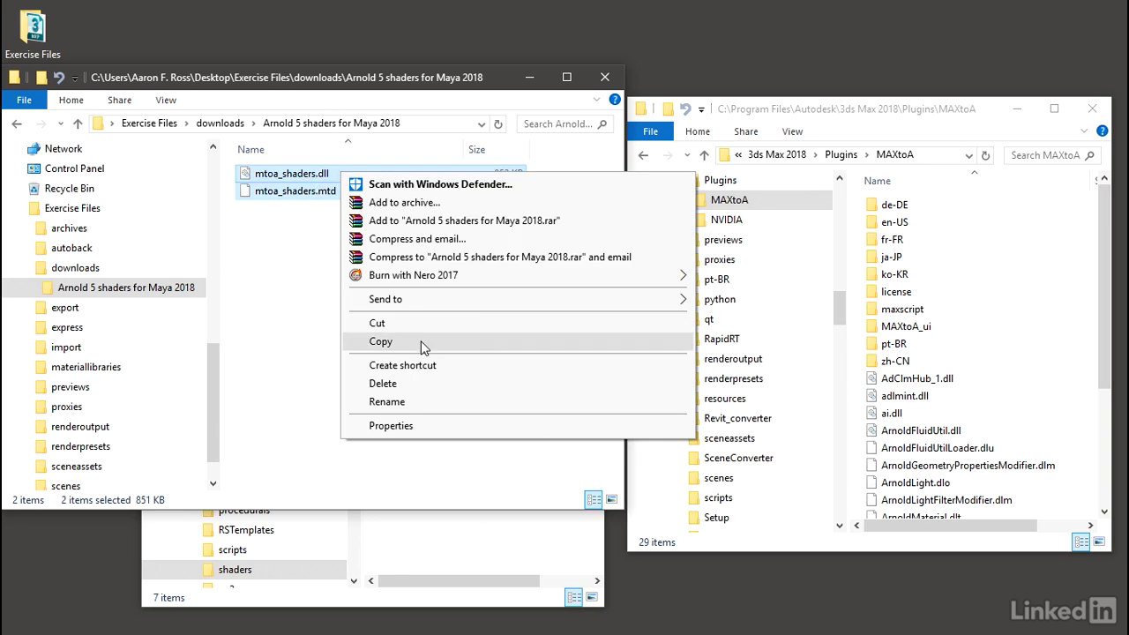
pyautogui.click(421, 345)
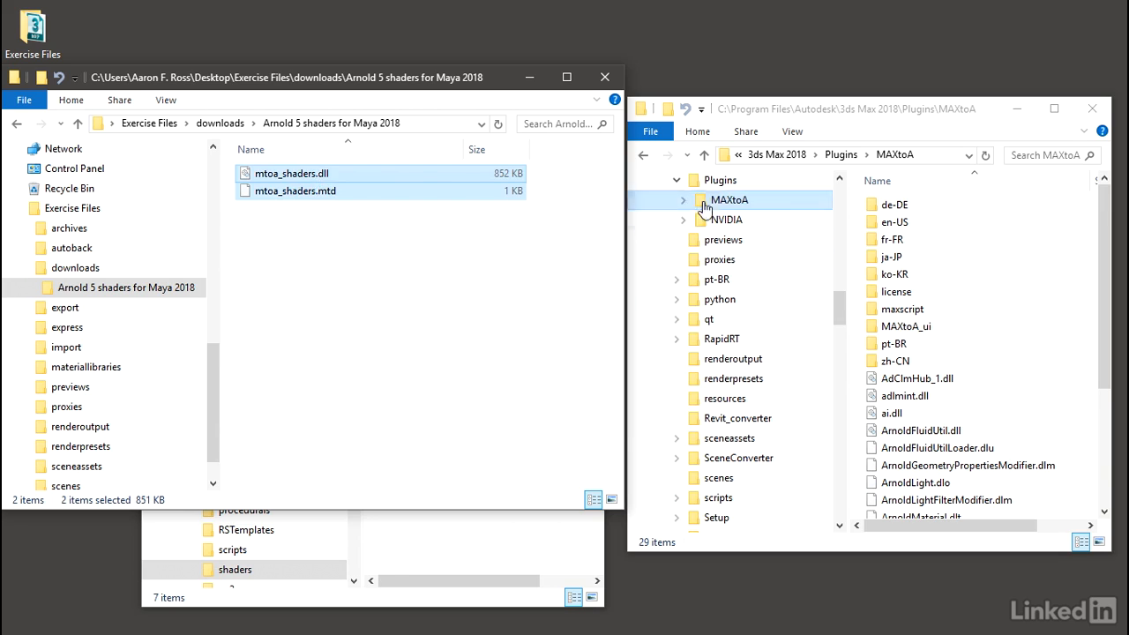
# Paste the two copied shader files into the 3ds Max 2018 Plugins\MAXtoA folder, granting administrator permission
pyautogui.click(764, 113)
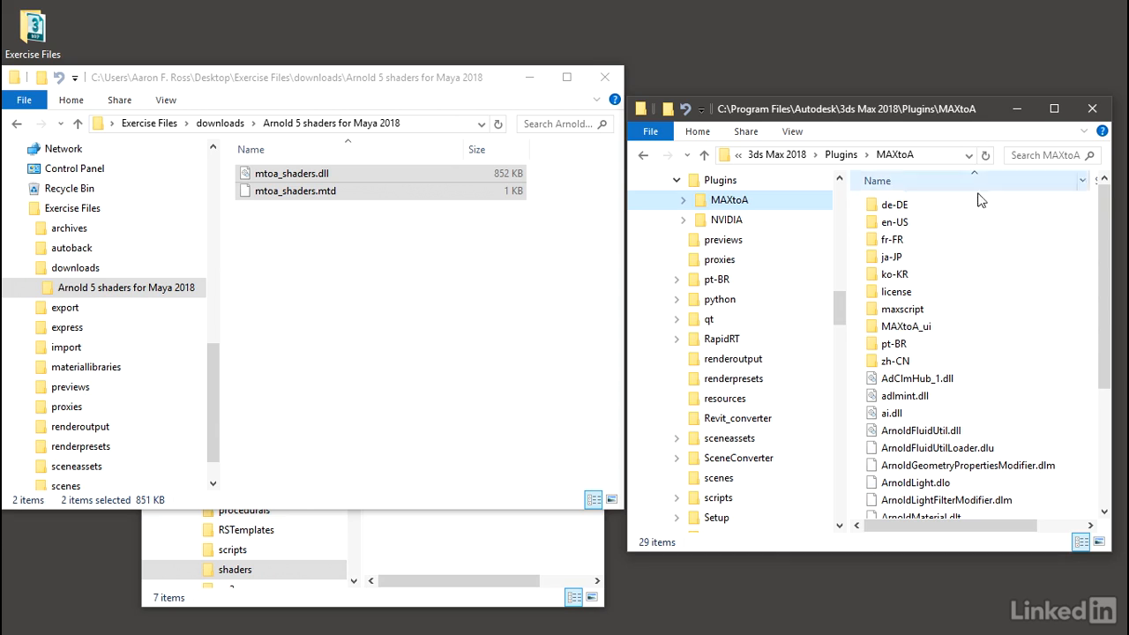
pyautogui.rightClick(855, 398)
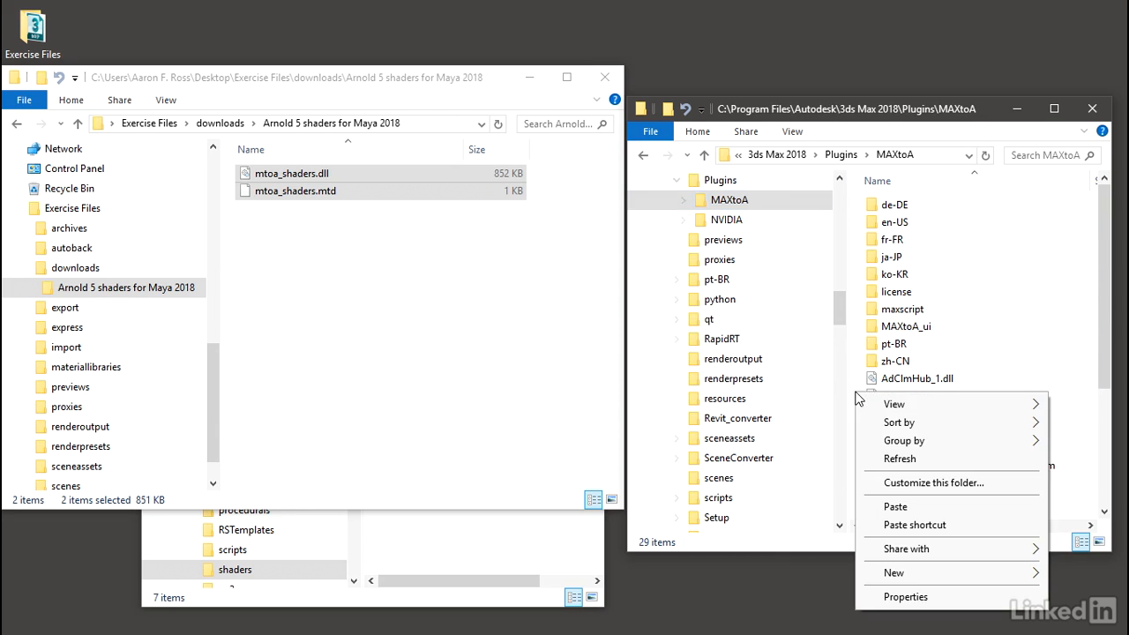
pyautogui.click(912, 509)
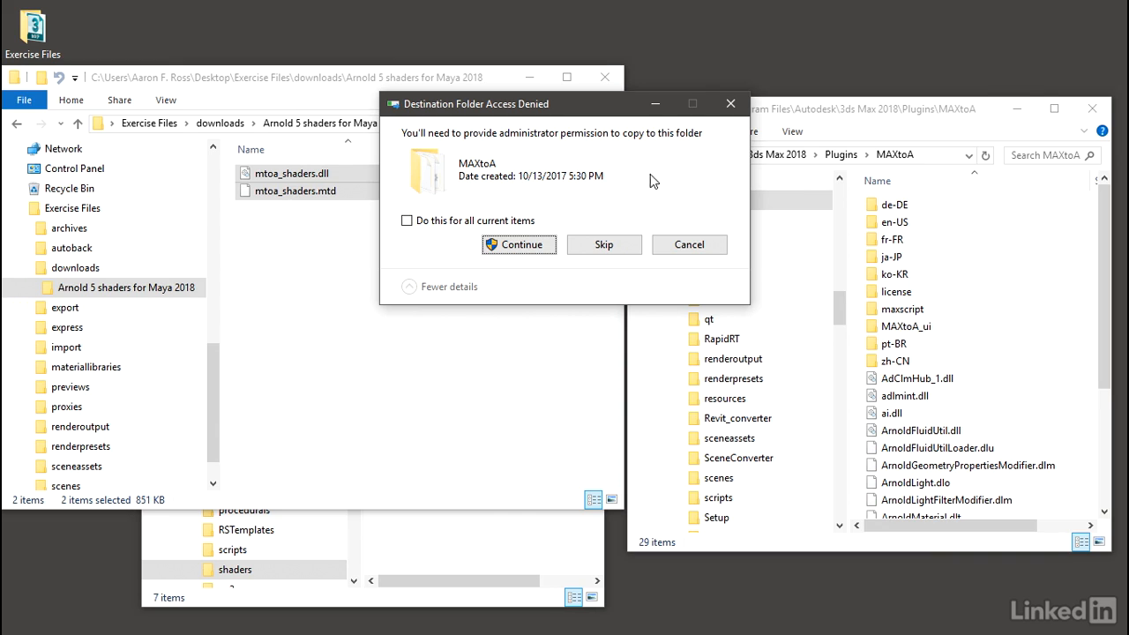
pyautogui.click(533, 247)
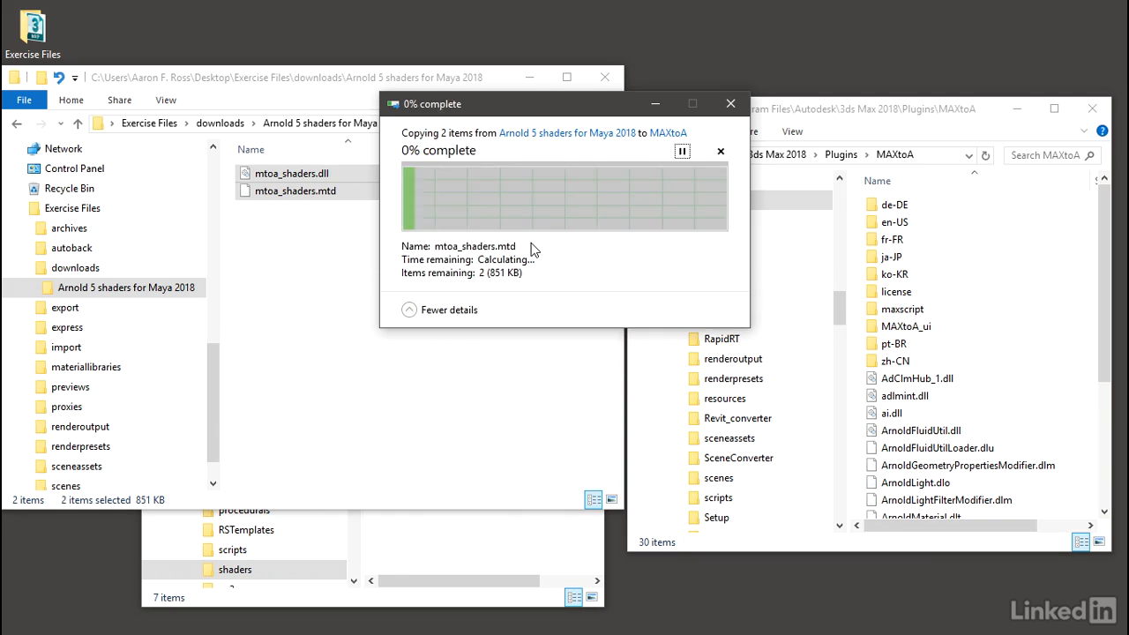
pyautogui.click(520, 244)
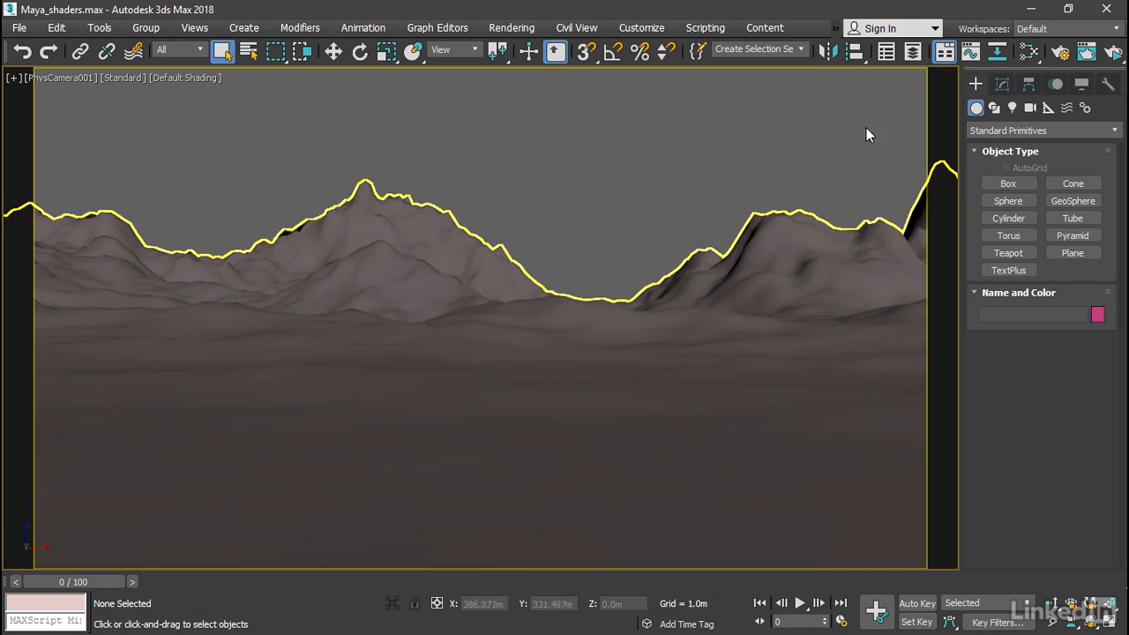
# In 3ds Max, open the Slate Material Editor and start an ActiveShade render, placing its window clear of the node view
pyautogui.click(1028, 53)
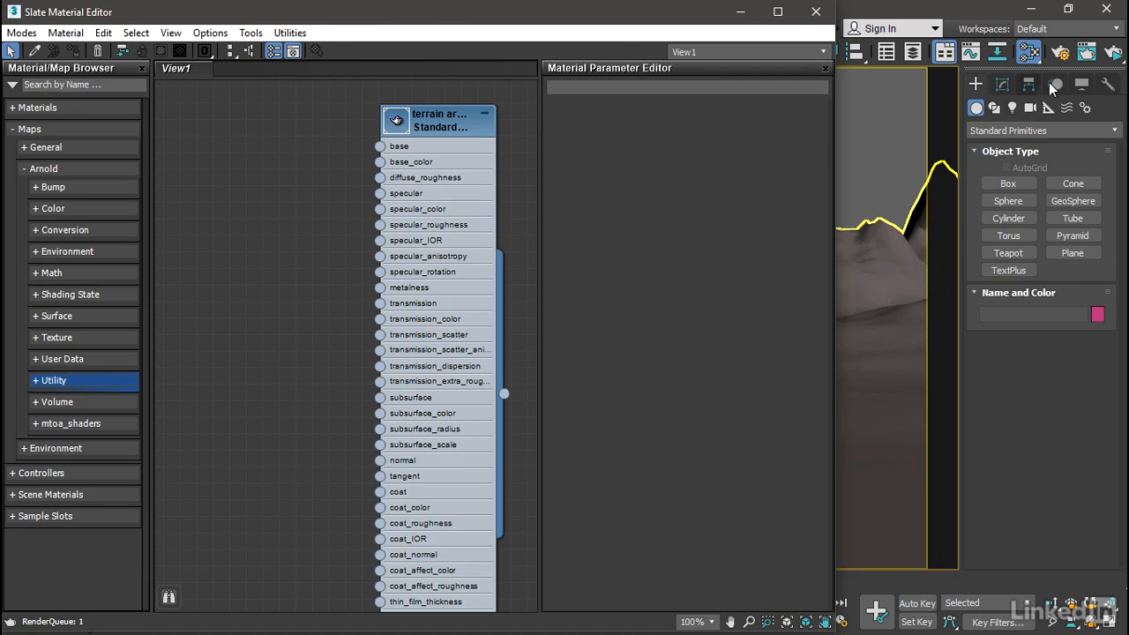
pyautogui.click(1114, 56)
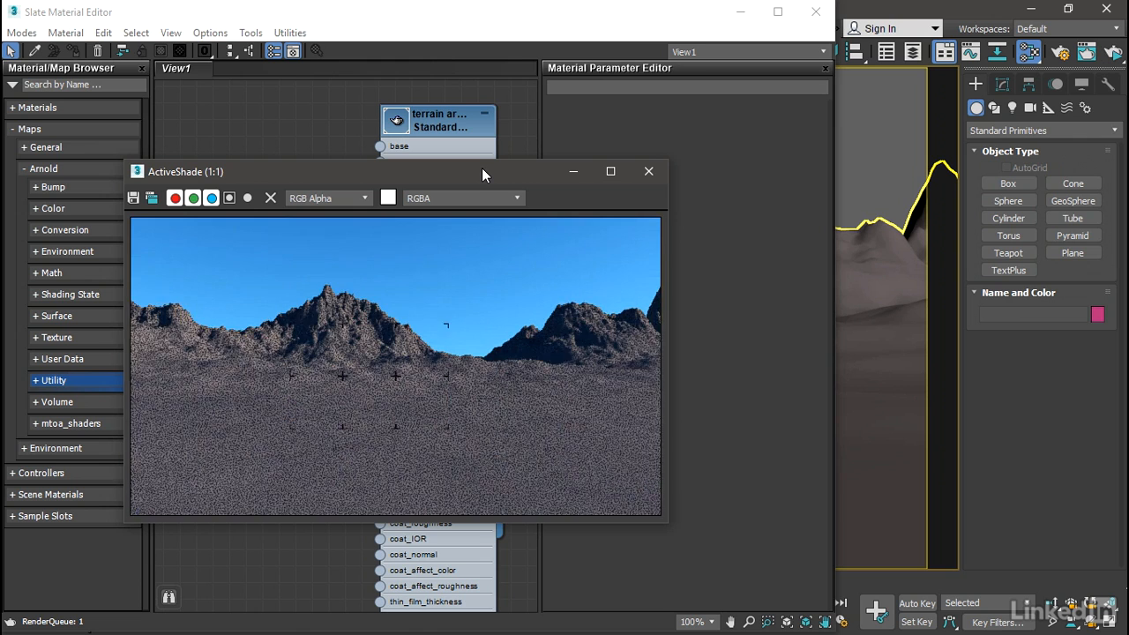
pyautogui.moveTo(482, 174); pyautogui.dragTo(971, 242)
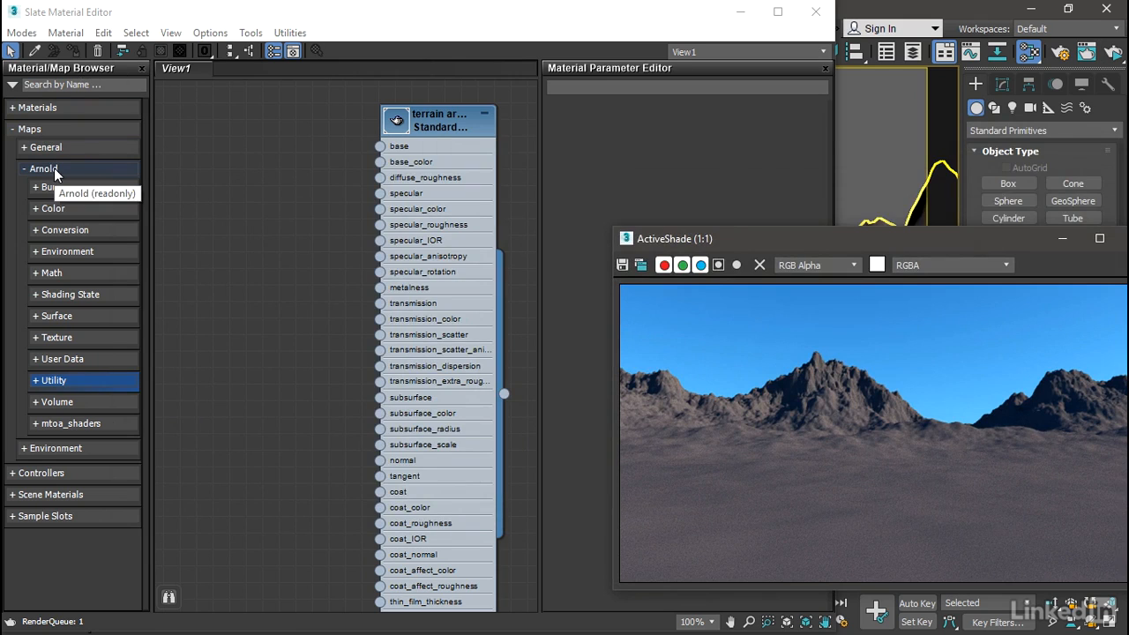
# Add a MayaSnow map from the Arnold mtoa_shaders group and connect its output to the terrain material's base_color
pyautogui.click(35, 424)
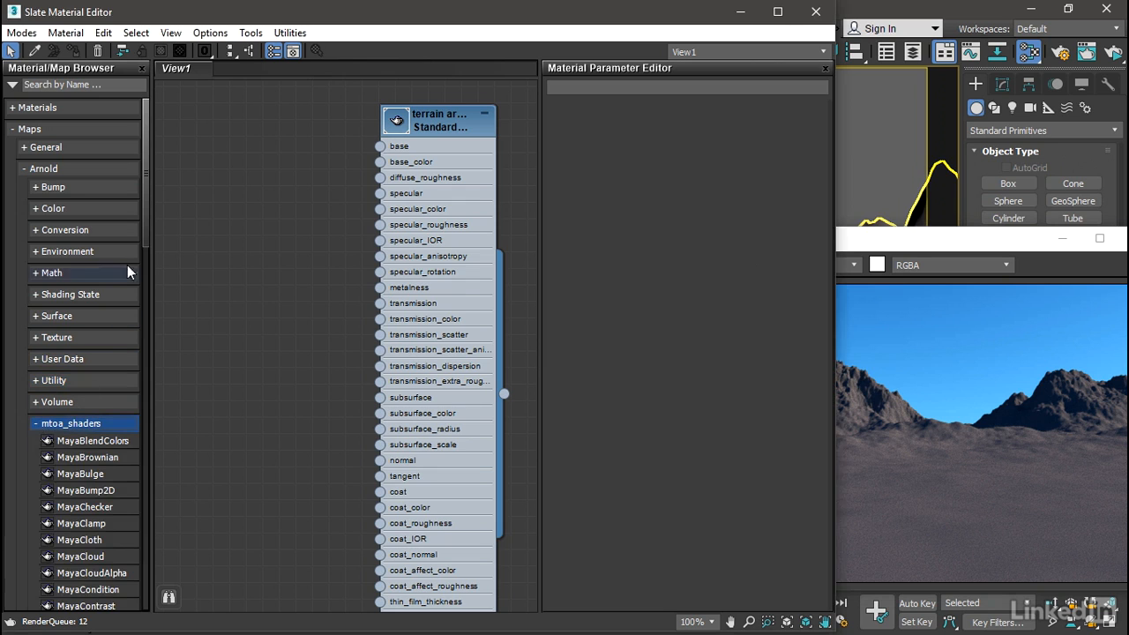
pyautogui.moveTo(144, 212); pyautogui.dragTo(135, 373)
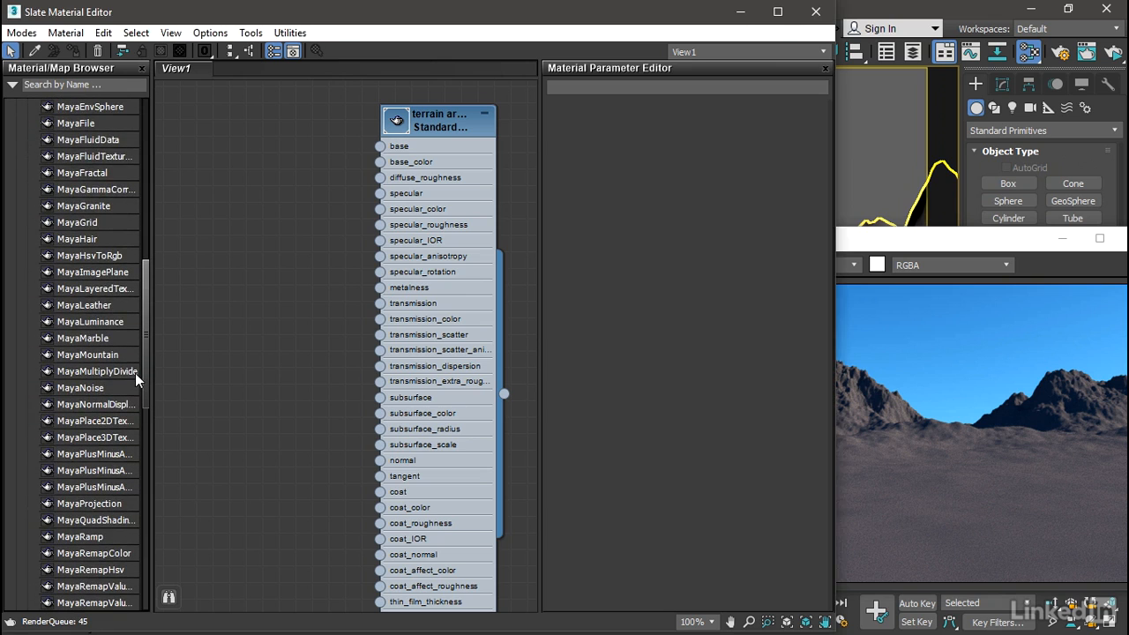
pyautogui.moveTo(135, 373); pyautogui.dragTo(135, 397)
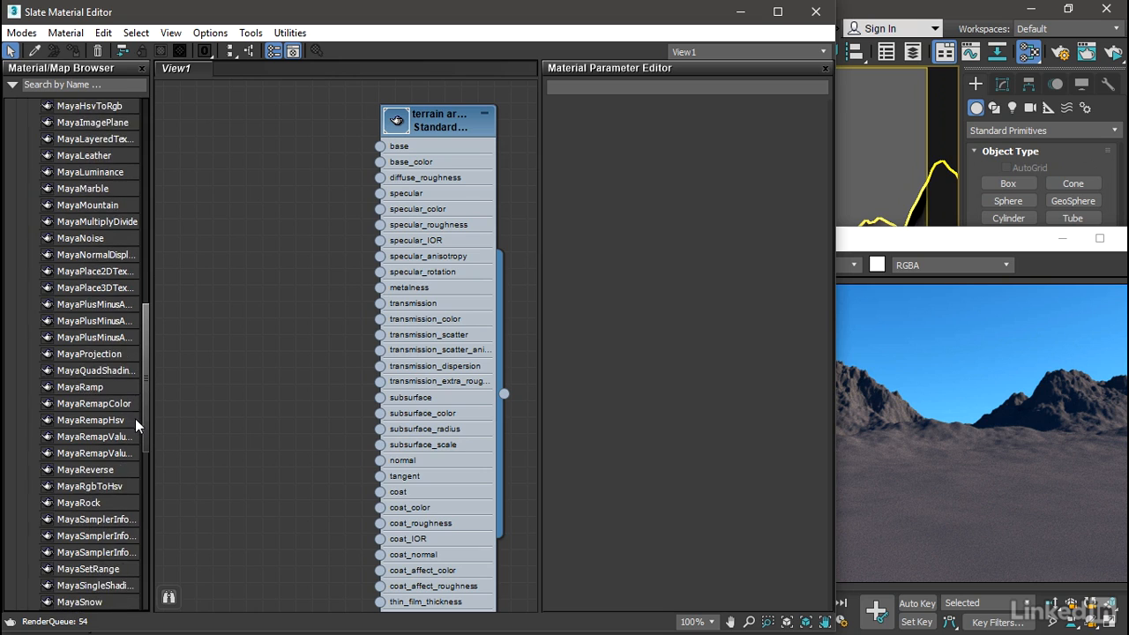
pyautogui.scroll(-2, 135, 418)
pyautogui.moveTo(51, 522); pyautogui.dragTo(262, 206)
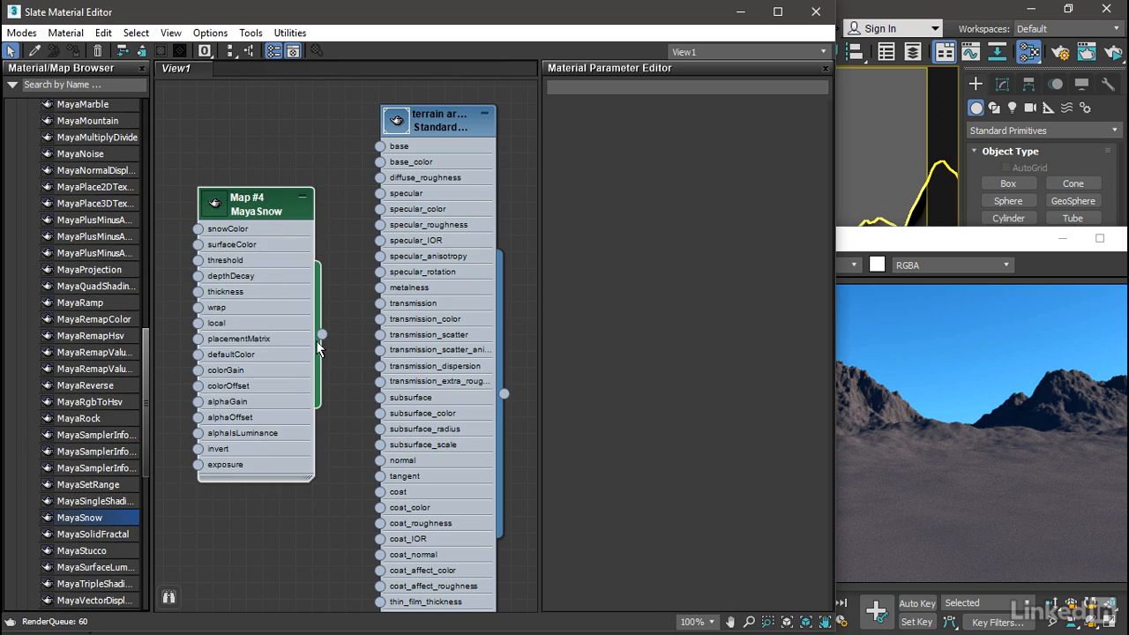
pyautogui.moveTo(322, 334); pyautogui.dragTo(381, 167)
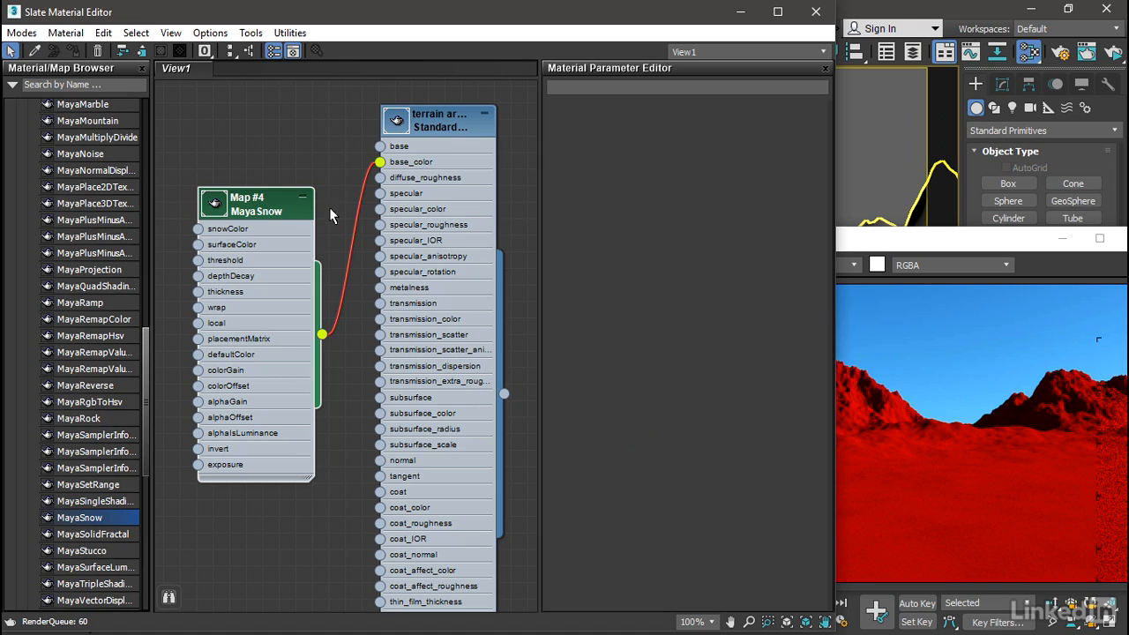
# Set the MayaSnow map's Threshold to -0.5, moving the material editor so that it uncovers the ActiveShade render
pyautogui.doubleClick(249, 203)
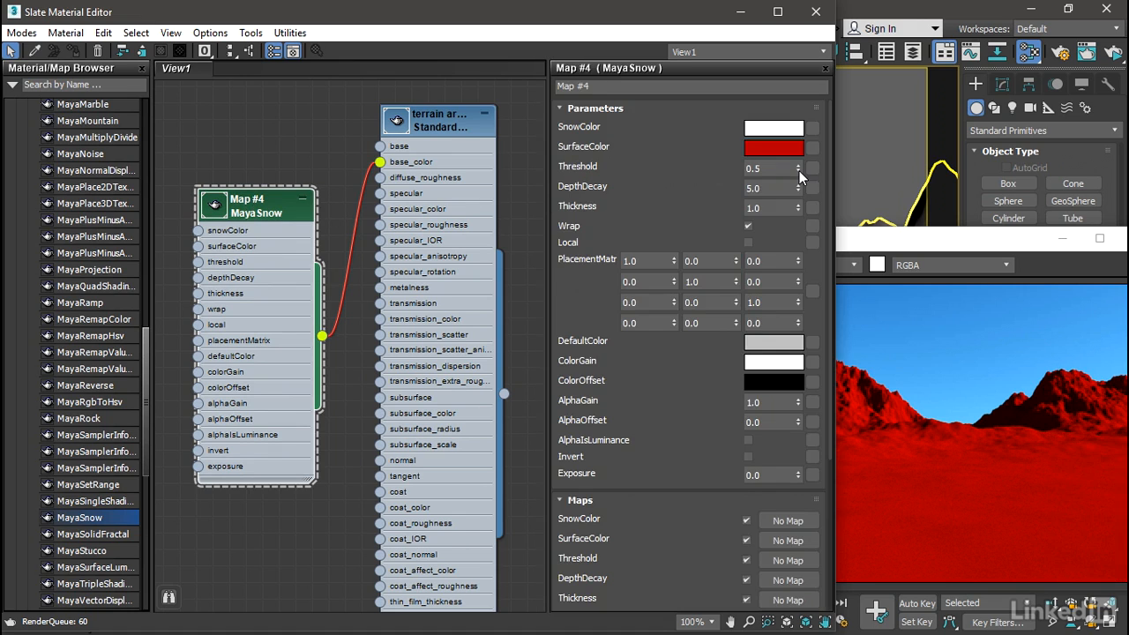
pyautogui.moveTo(799, 171); pyautogui.dragTo(796, 200)
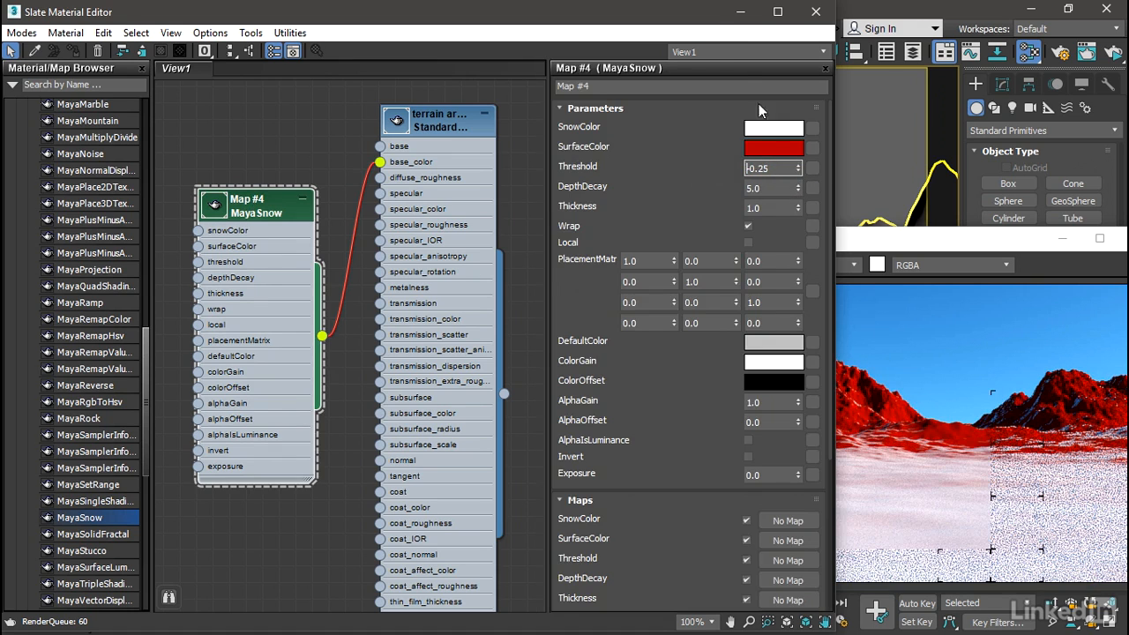
pyautogui.moveTo(618, 11); pyautogui.dragTo(427, 5)
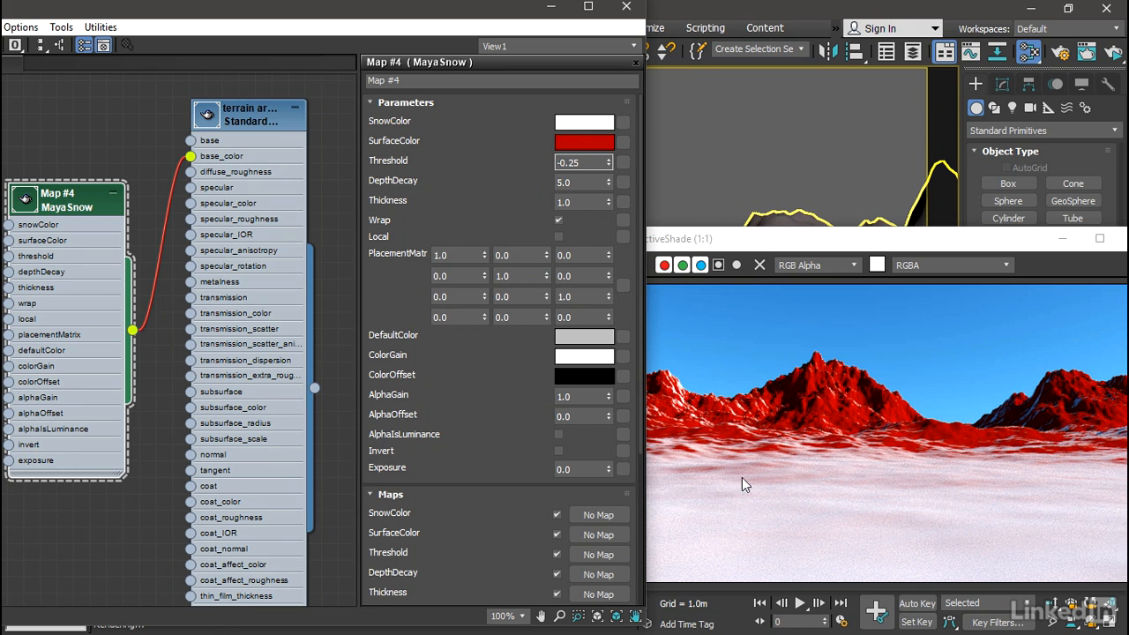
pyautogui.moveTo(607, 171); pyautogui.dragTo(609, 176)
pyautogui.click(579, 165)
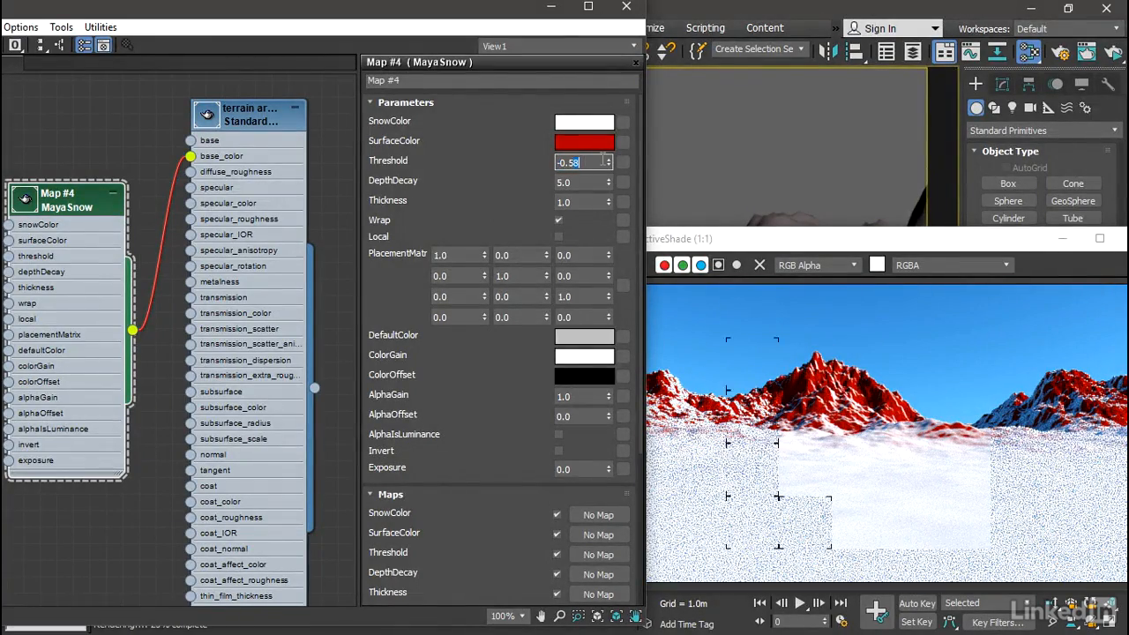
pyautogui.press('BackSpace')
pyautogui.press('Return')
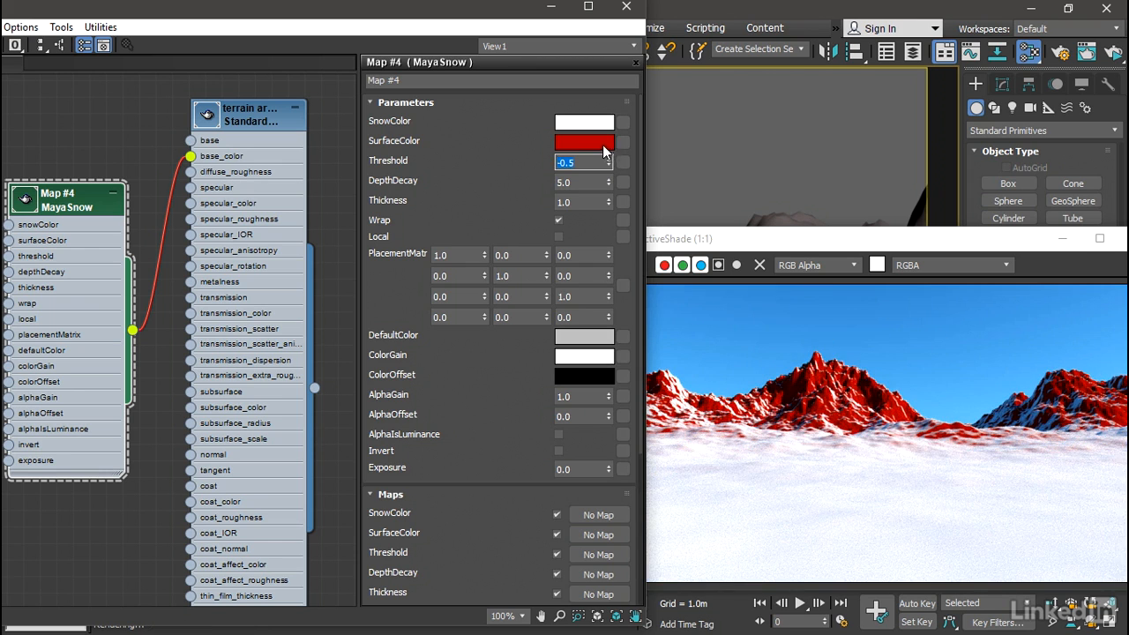
# Change the MayaSnow SurfaceColor to a dark brownish grey with hue 0.043, saturation 0.137 and value 0.173
pyautogui.click(600, 141)
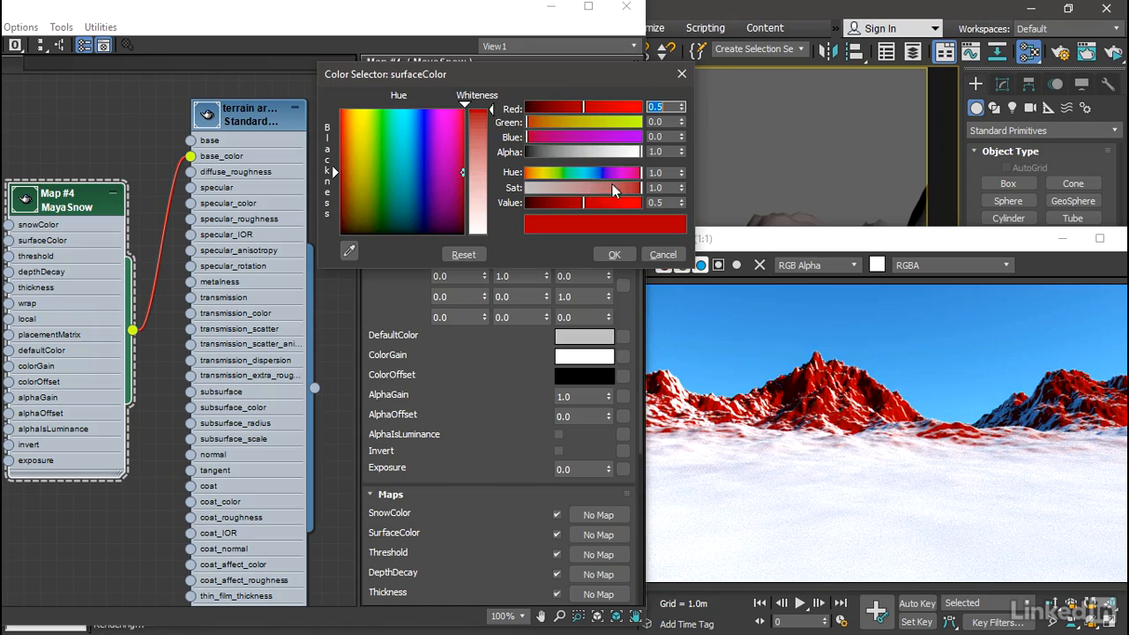
pyautogui.moveTo(615, 189); pyautogui.dragTo(541, 184)
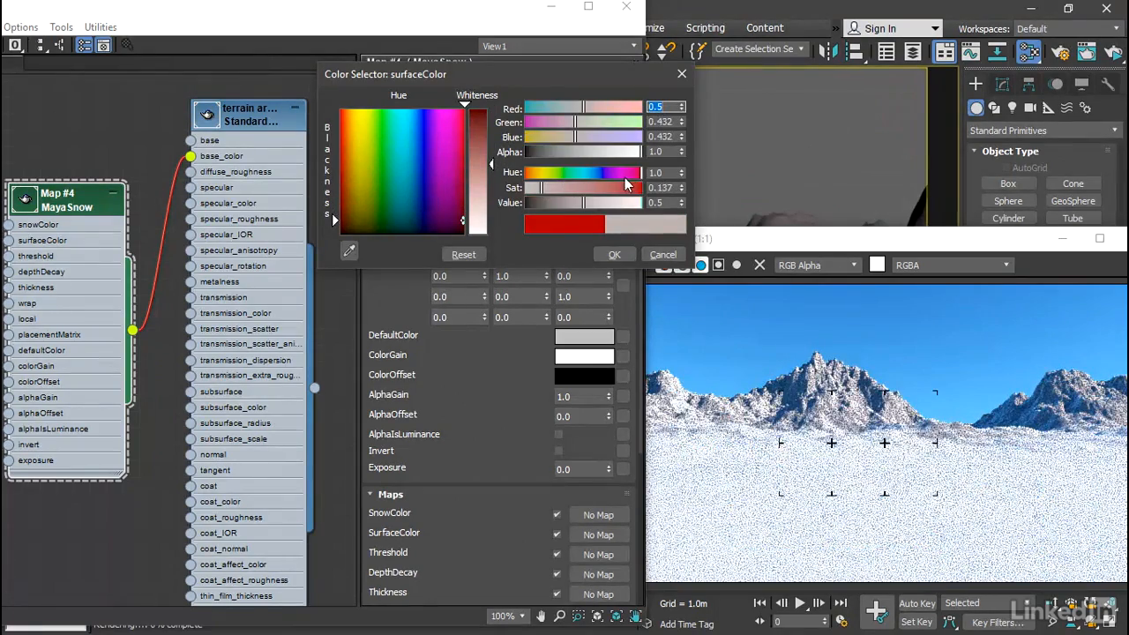
pyautogui.moveTo(635, 173); pyautogui.dragTo(535, 173)
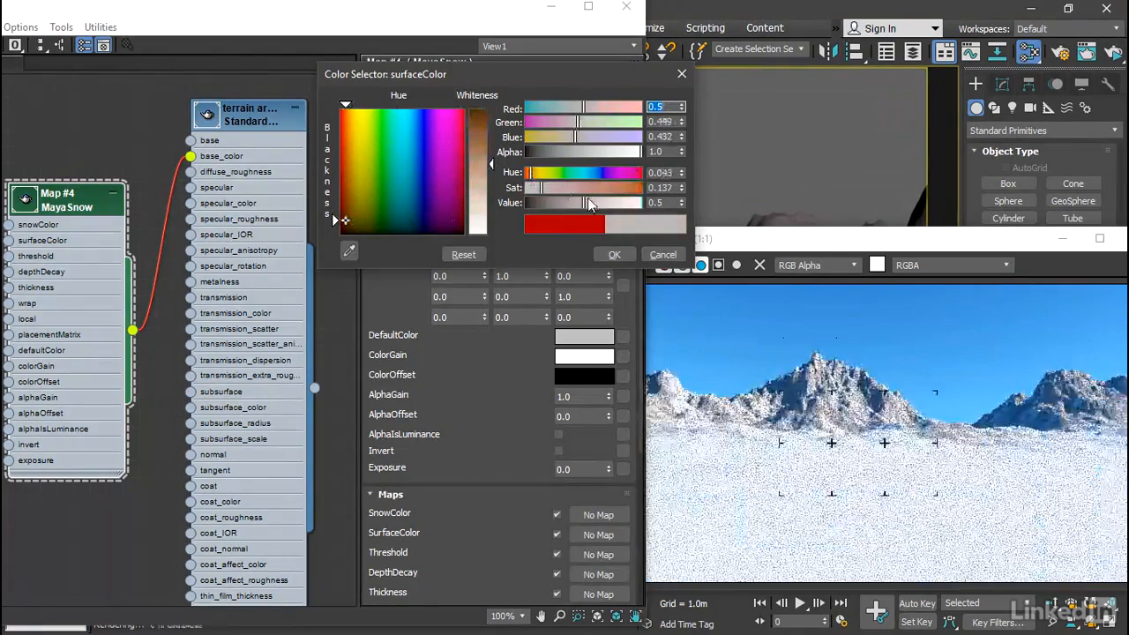
pyautogui.moveTo(589, 203); pyautogui.dragTo(546, 208)
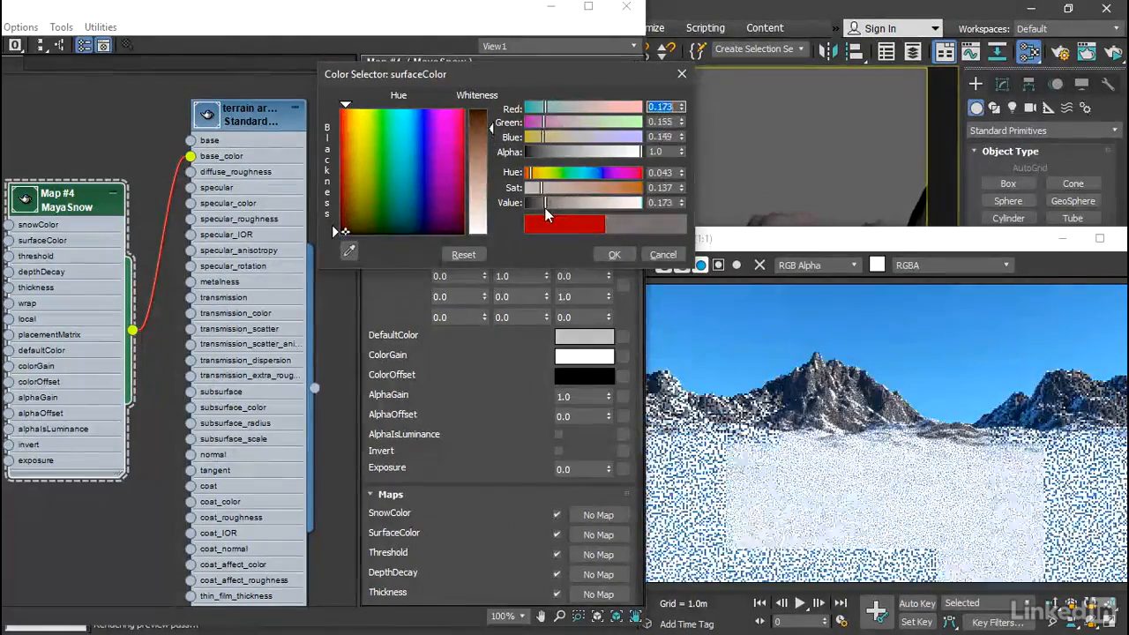
pyautogui.click(617, 254)
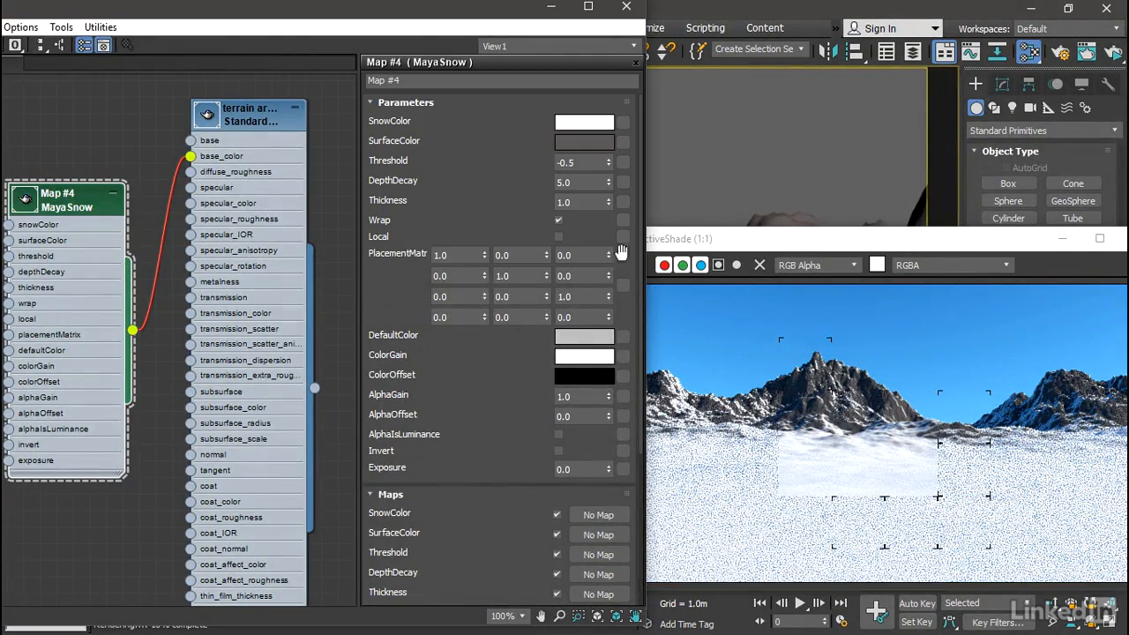